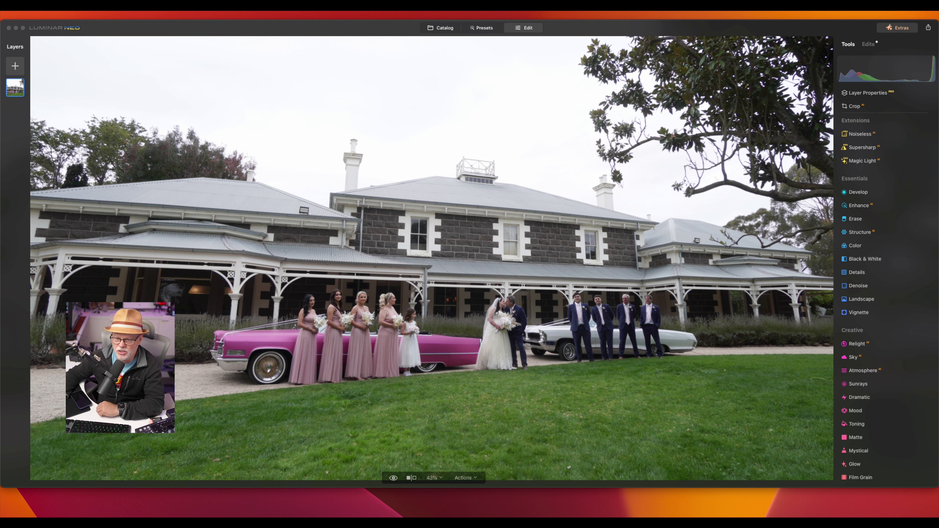
- Try a boosted Enhance Accent, then reset Enhance to zero and collapse it
left_click(334, 23)
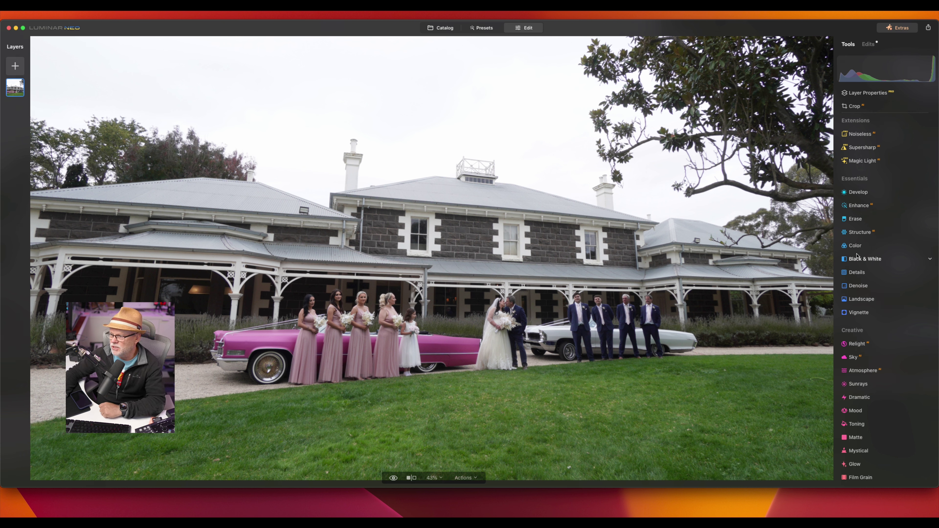
left_click(858, 206)
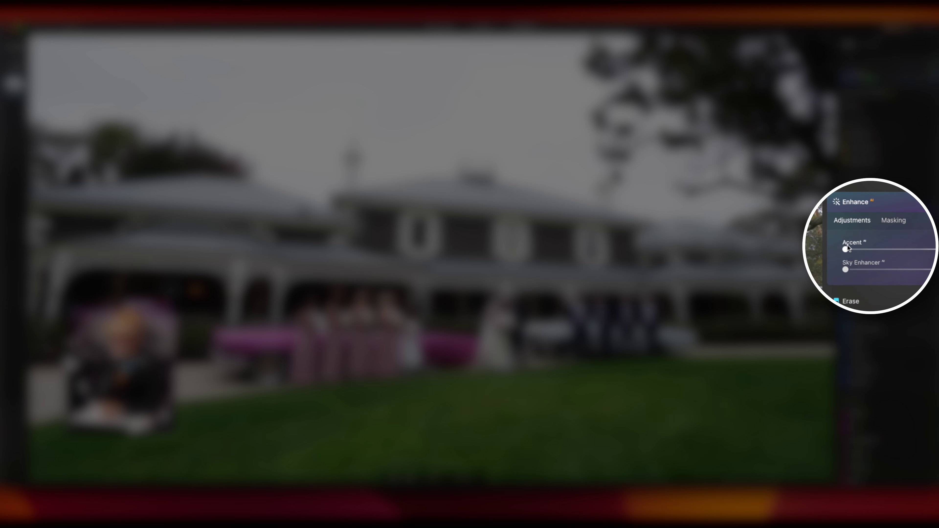
left_click_drag(846, 249, 914, 248)
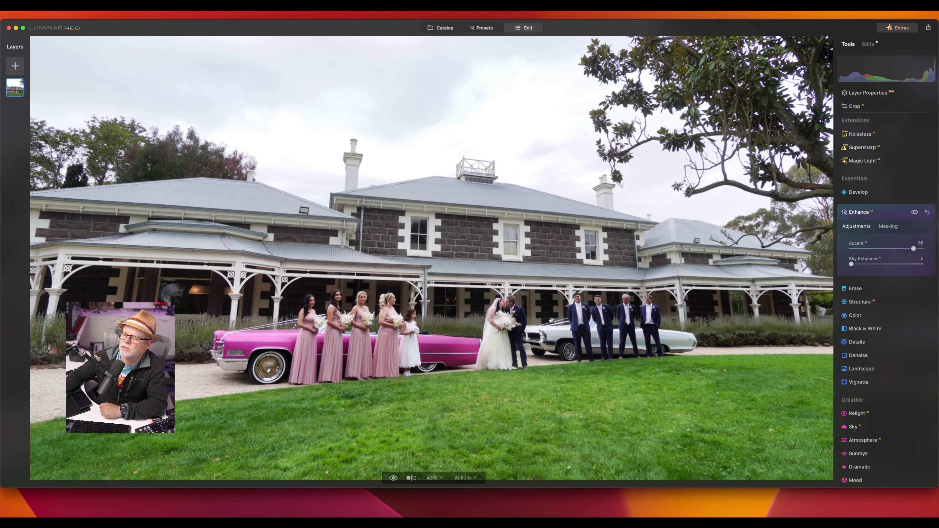
left_click(928, 213)
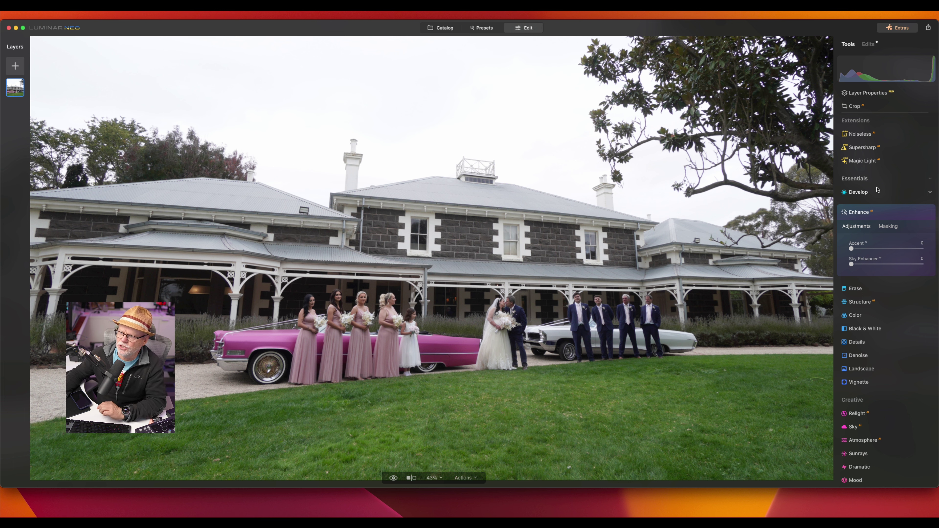
left_click(847, 214)
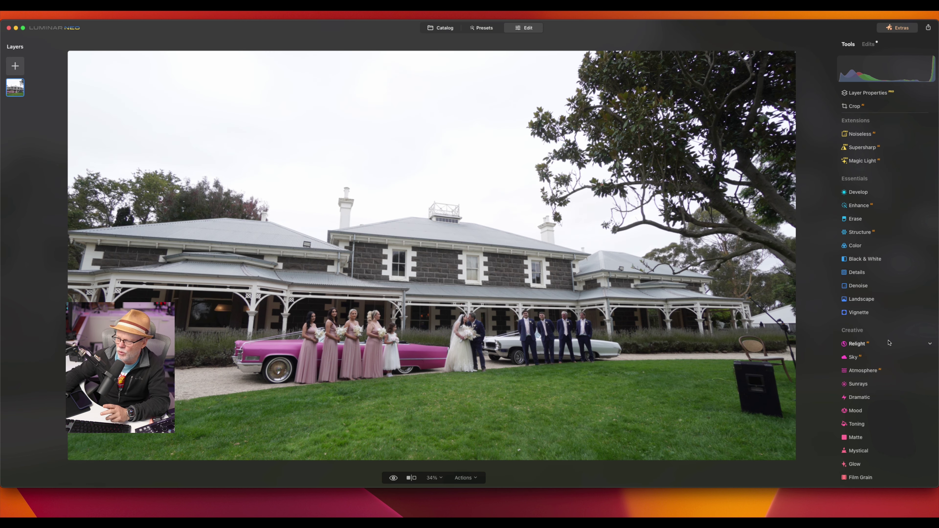
- In the Sky tool, pick Sunset Clouds 1 from the sky gallery
left_click(854, 358)
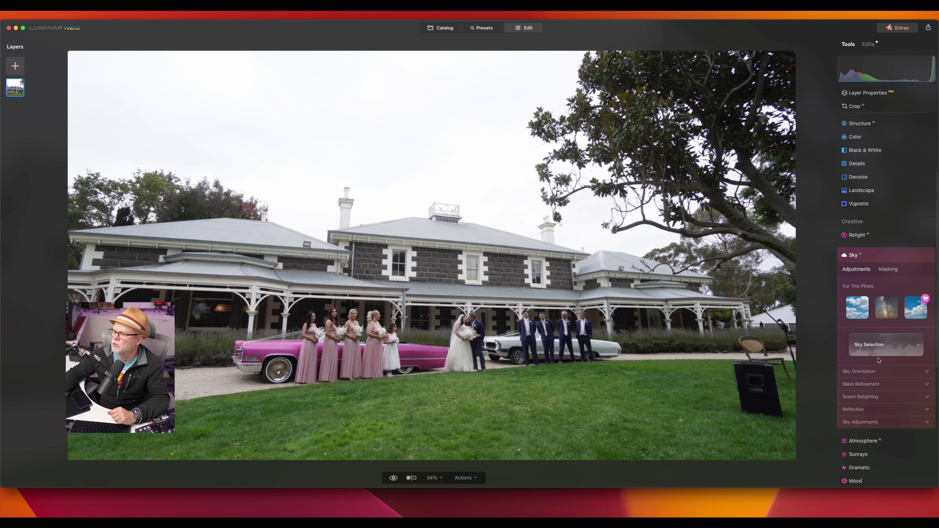
left_click(914, 346)
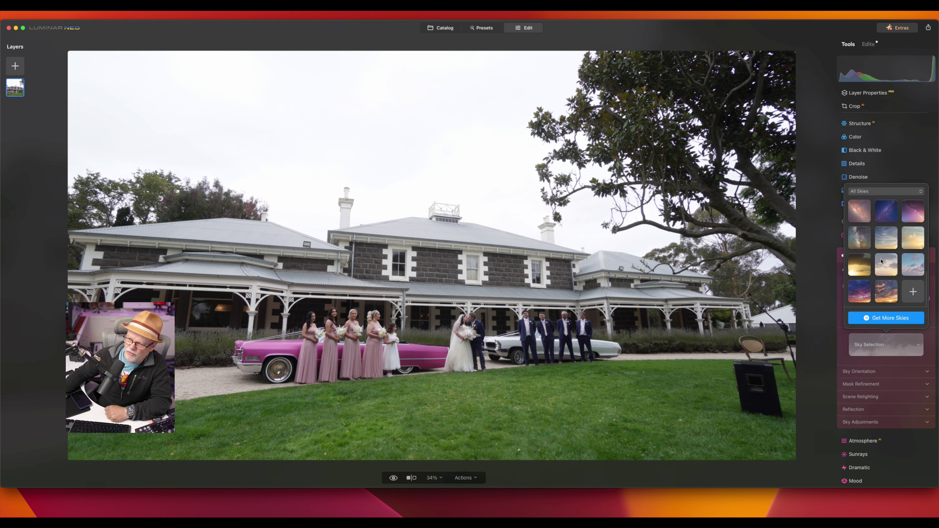
scroll(881, 262, "up", 5)
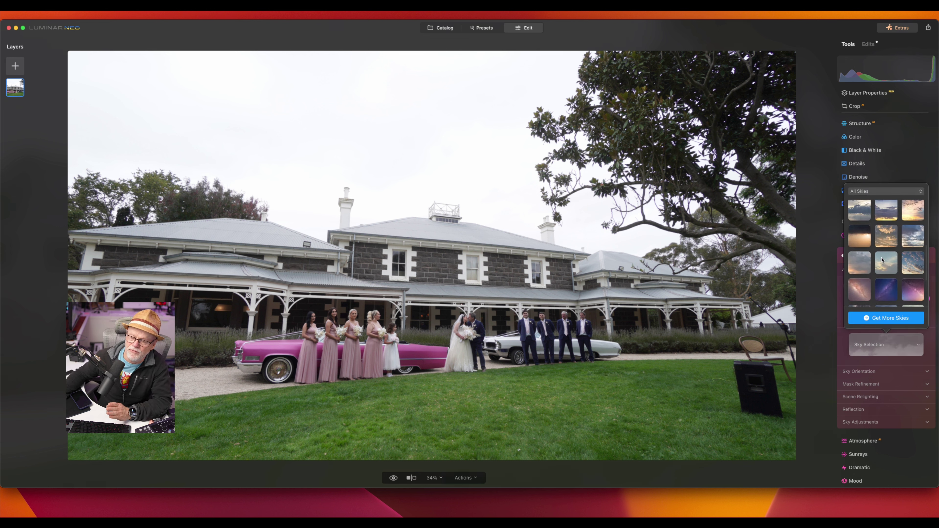
scroll(880, 258, "down", 3)
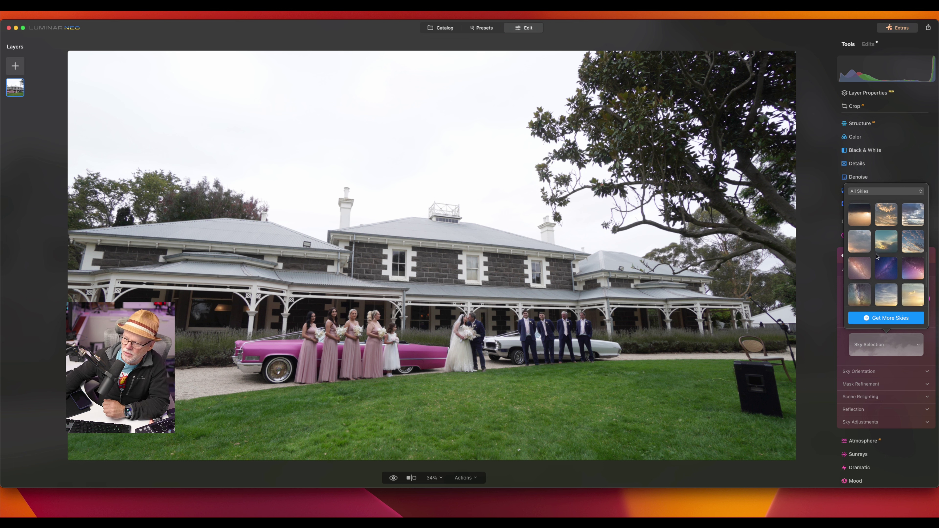
scroll(878, 256, "down", 2)
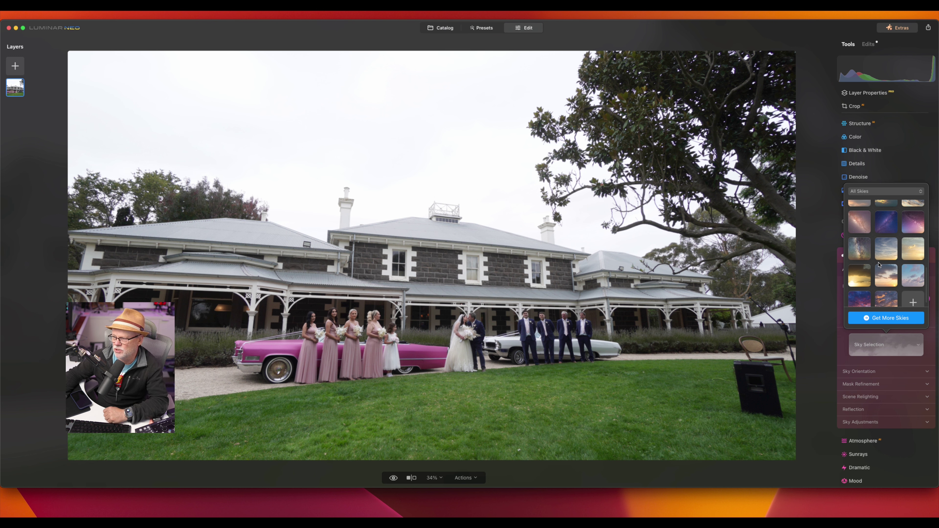
scroll(880, 264, "down", 1)
scroll(880, 264, "down", 1)
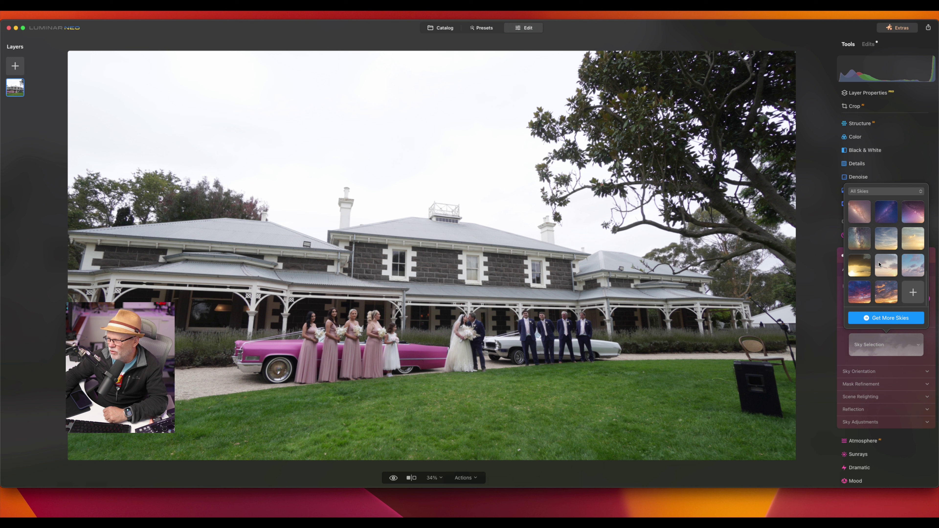
left_click(913, 270)
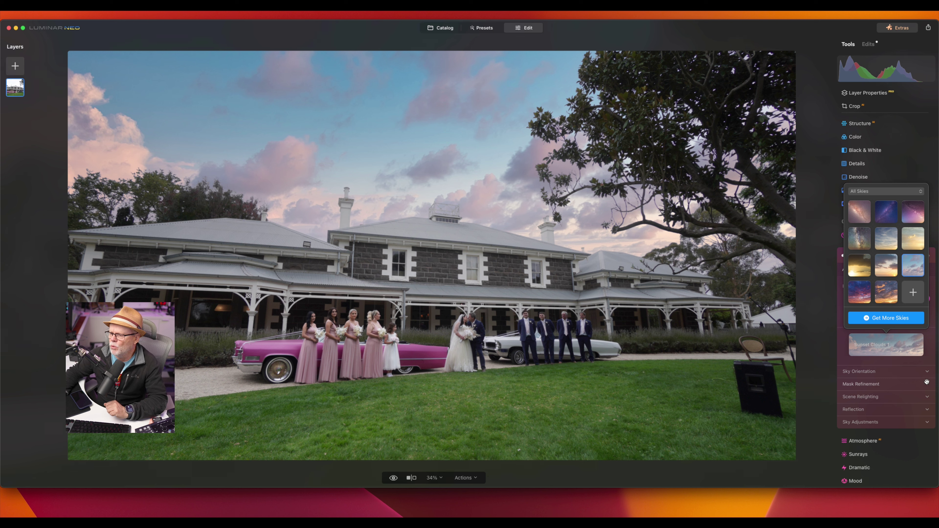
- Expand the sky's Orientation, Mask Refinement and Scene Relighting sections and adjust the relighting strength
left_click(928, 372)
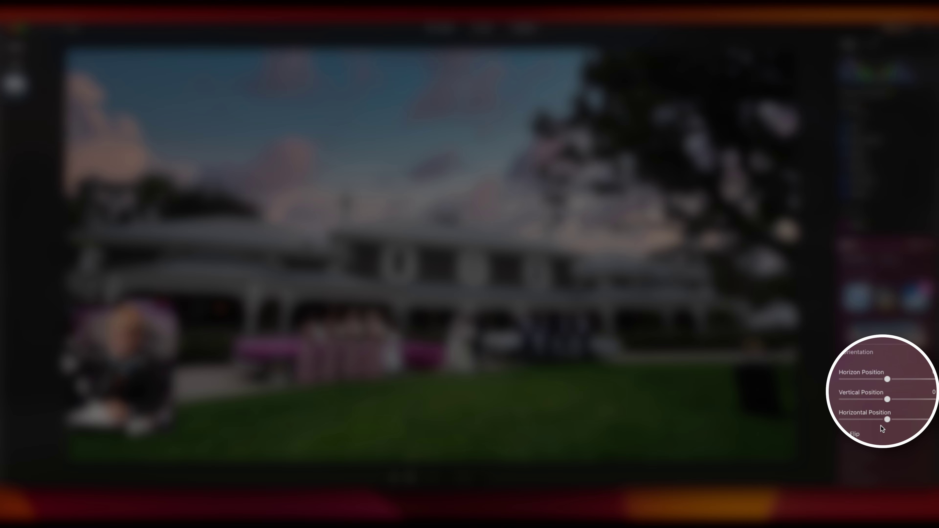
scroll(872, 408, "down", 1)
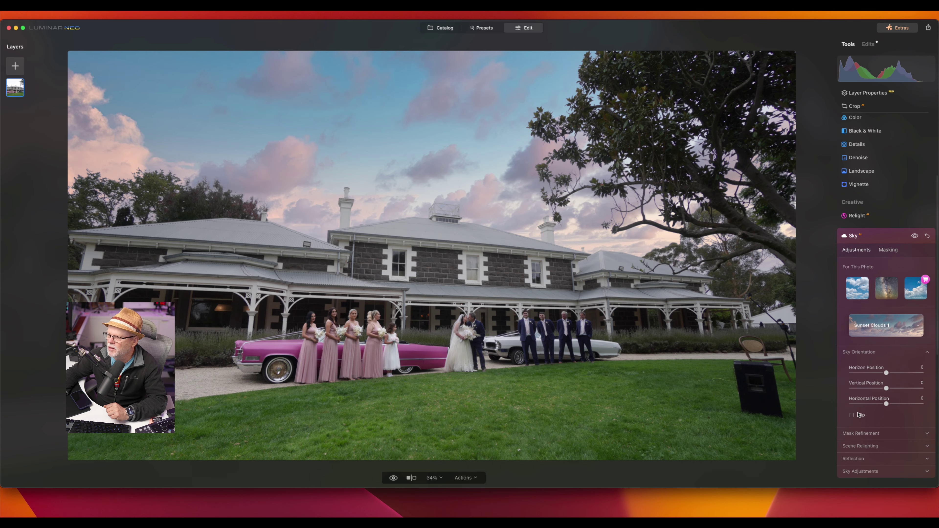
scroll(862, 410, "down", 3)
scroll(869, 410, "down", 1)
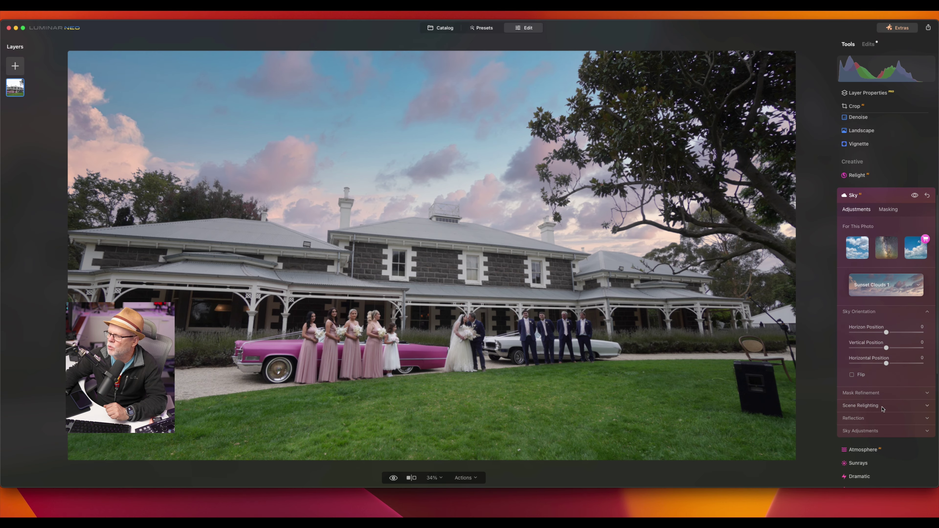
left_click(927, 394)
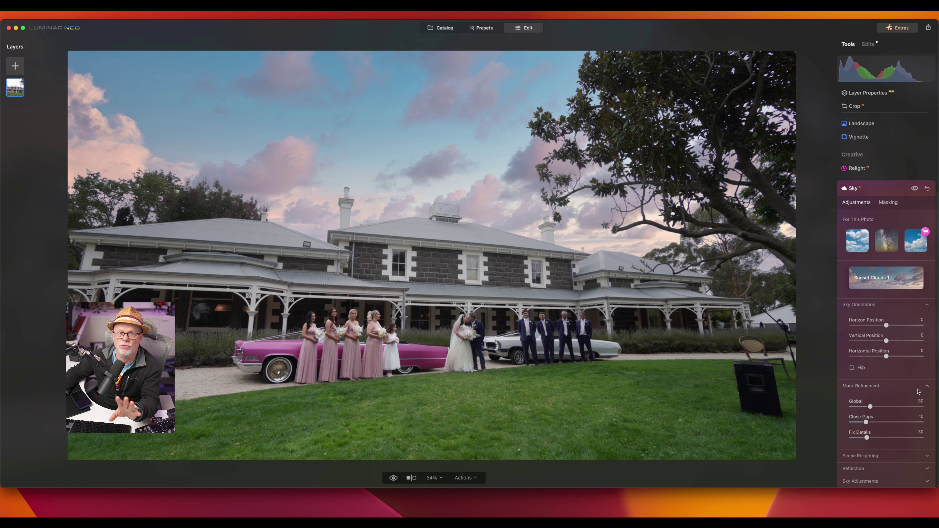
scroll(919, 391, "down", 4)
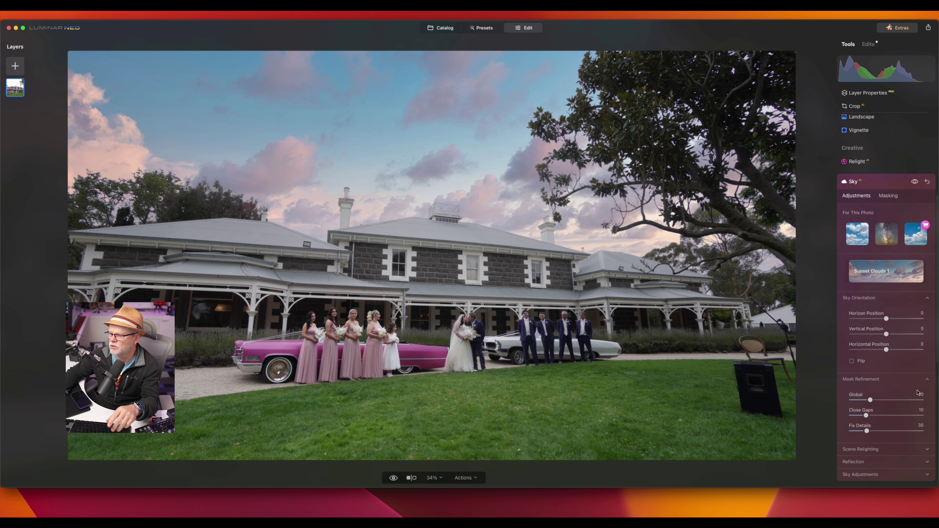
scroll(919, 392, "down", 1)
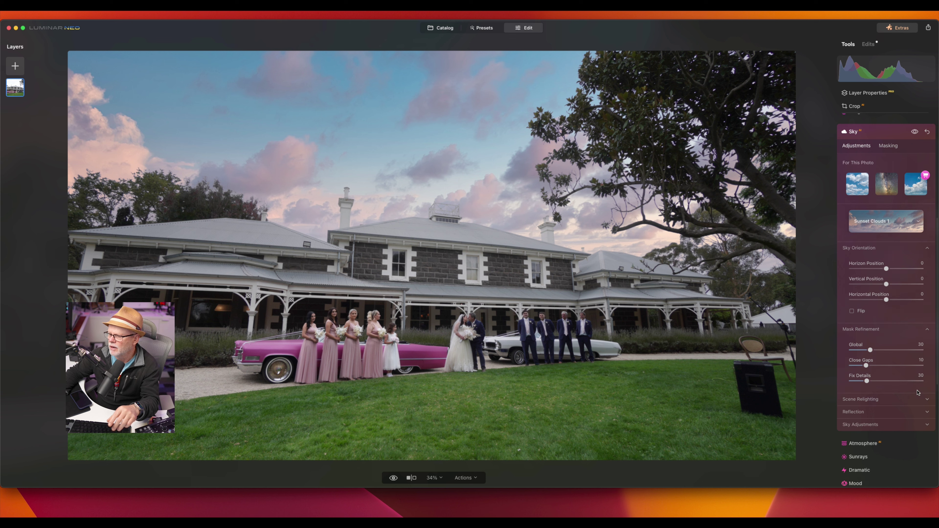
left_click(927, 399)
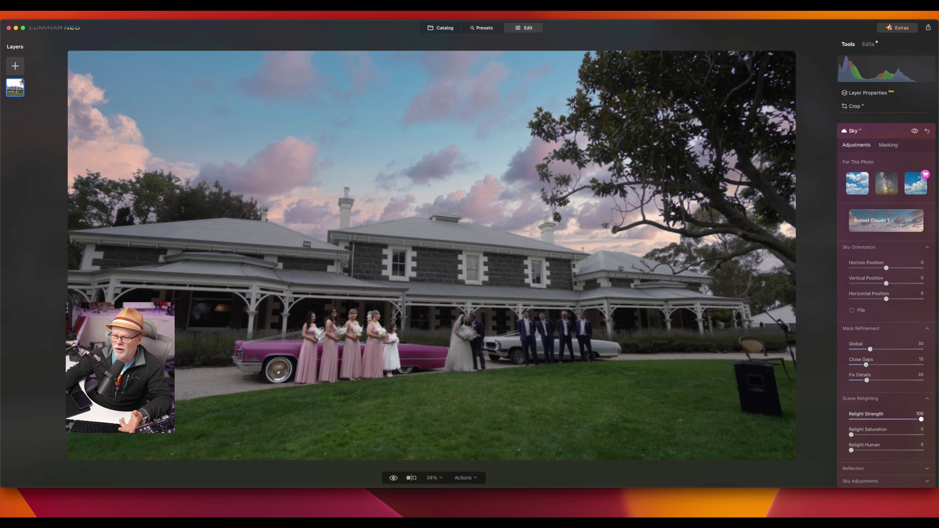
left_click_drag(843, 424, 826, 437)
- Under Sky Adjustments, set Warmth to 31 and Brightness to 23
scroll(863, 459, "down", 1)
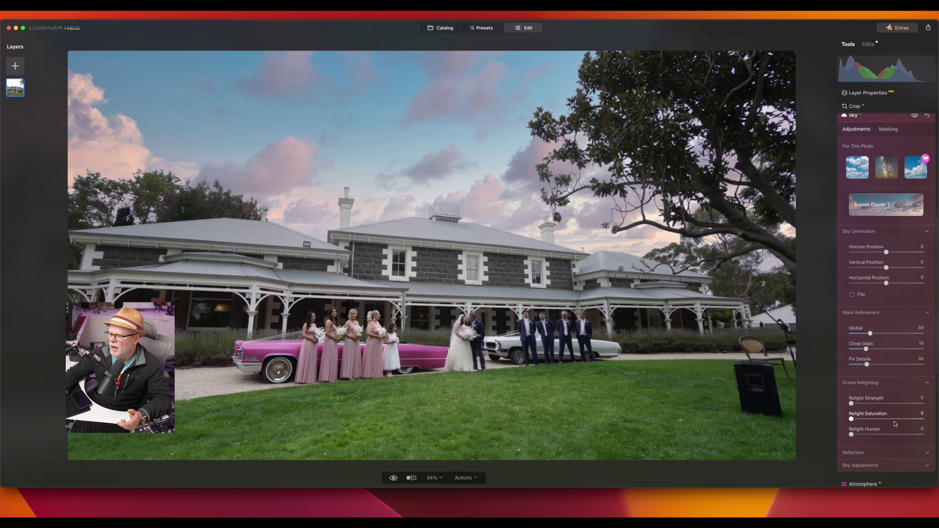
scroll(862, 453, "down", 1)
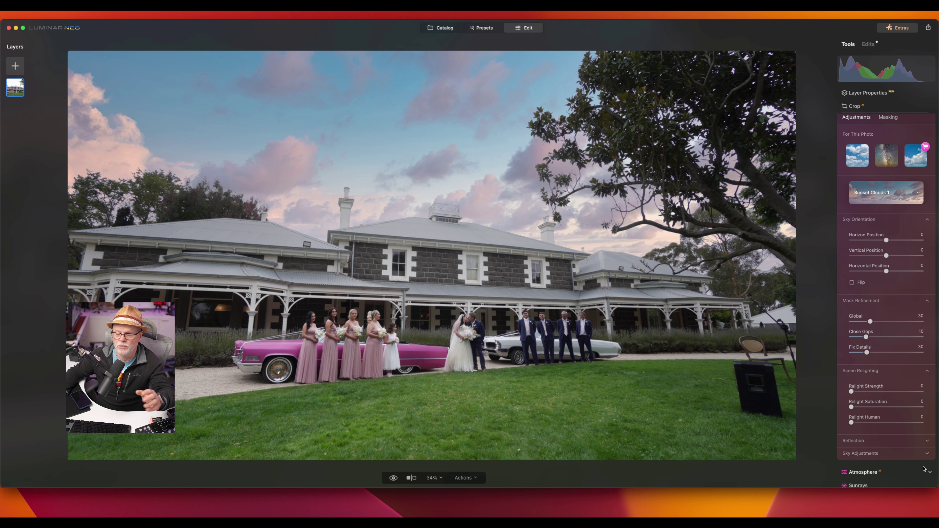
left_click(928, 455)
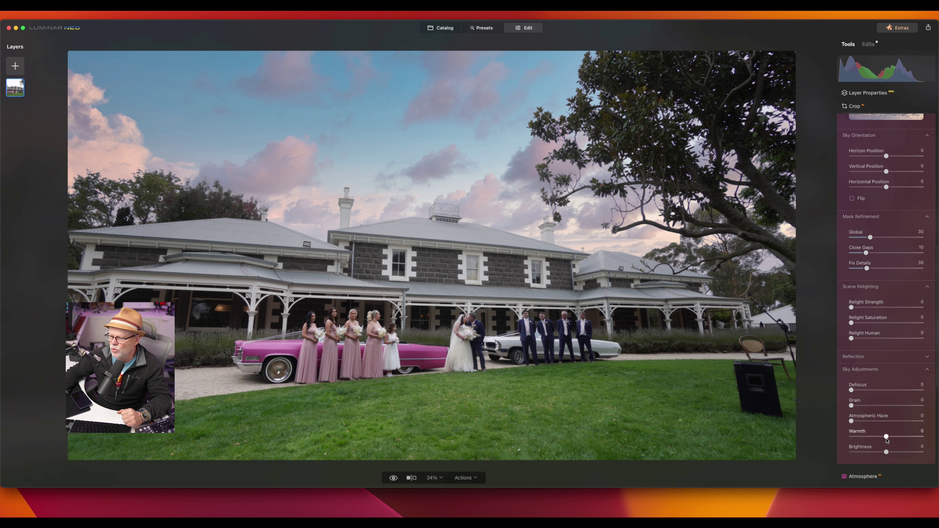
mouse_move(887, 438)
left_mouse_down()
mouse_move(908, 434)
mouse_move(835, 431)
mouse_move(898, 430)
mouse_move(889, 449)
mouse_move(898, 449)
mouse_move(886, 448)
mouse_move(903, 447)
mouse_move(868, 448)
mouse_move(894, 447)
left_mouse_up()
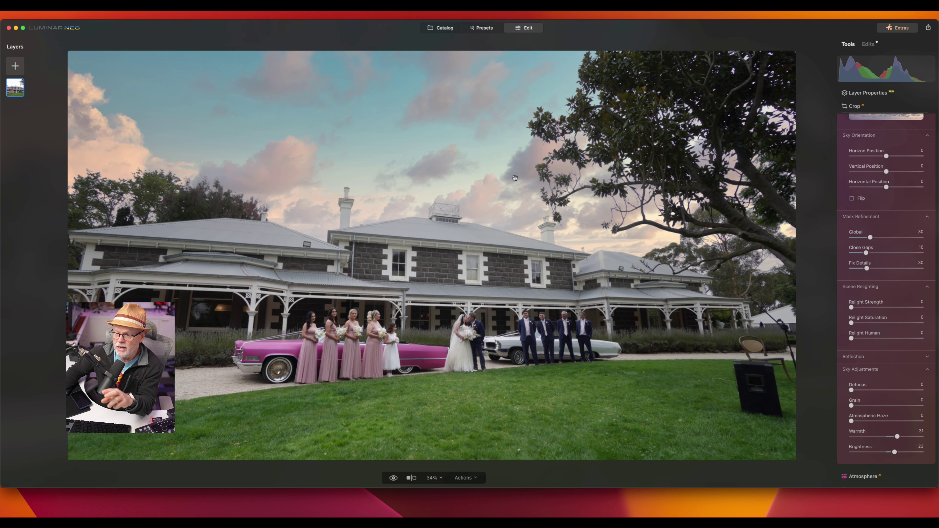
left_click(446, 220)
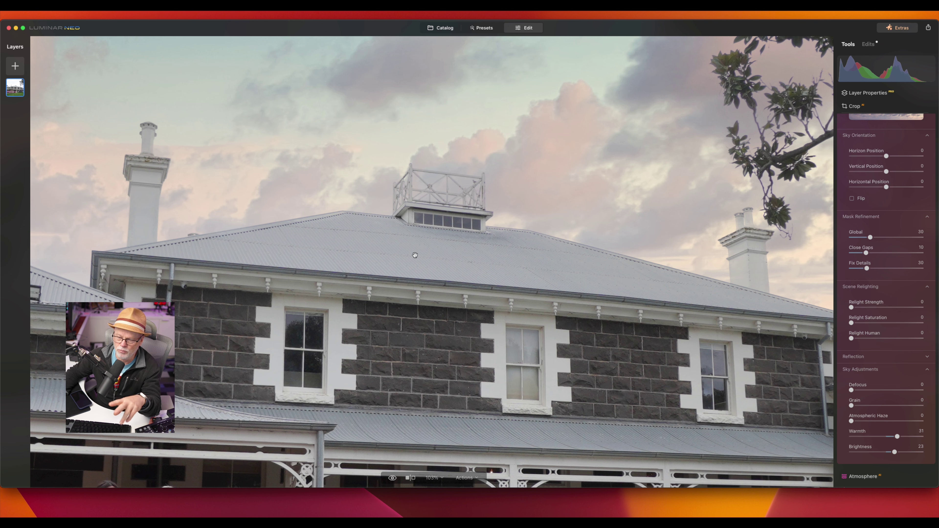
key("super+0")
key("super+minus")
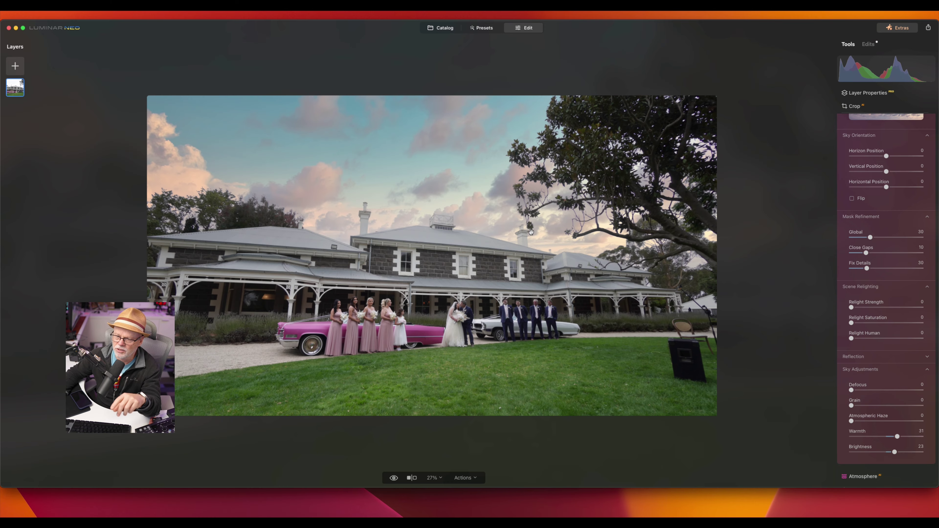
key("super+plus")
key("super+minus")
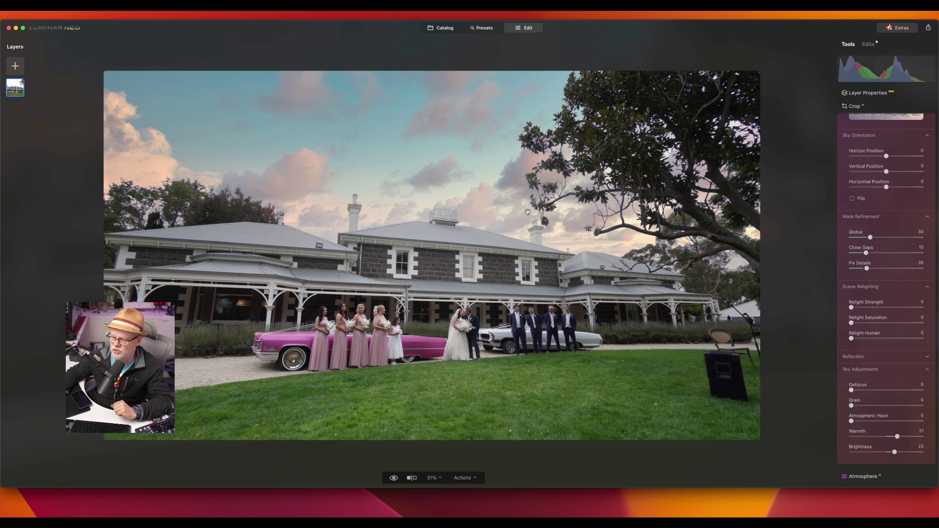
key("super+plus")
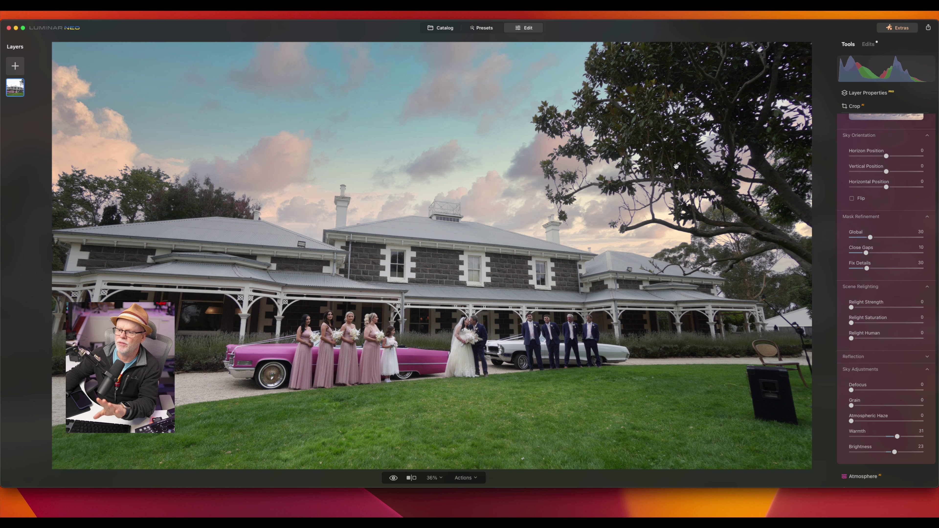
left_click(848, 107)
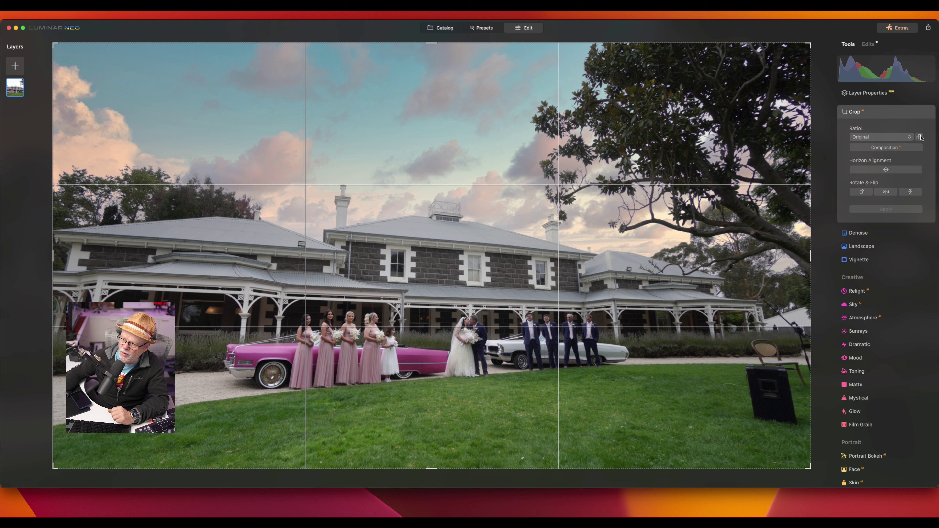
- With a free crop ratio, trim the top sky, bottom grass, right and left edges, and apply
left_click(907, 140)
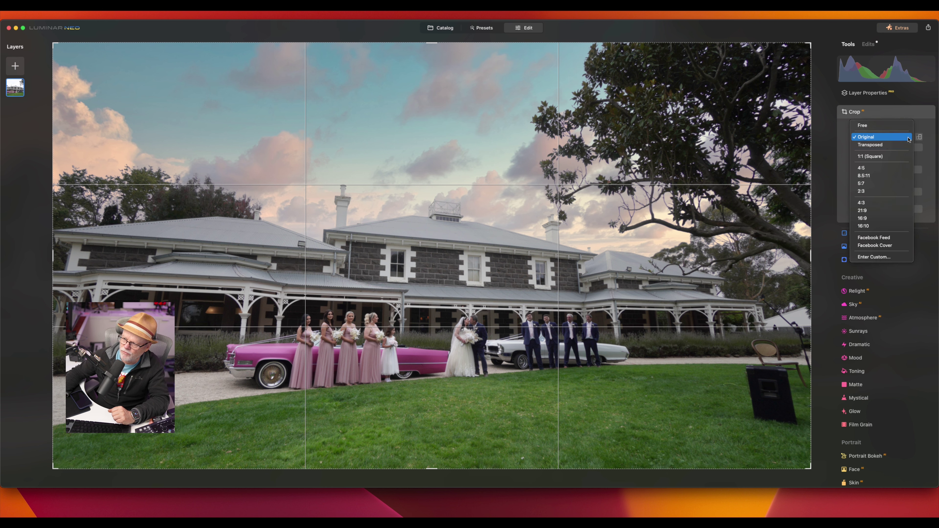
left_click(869, 125)
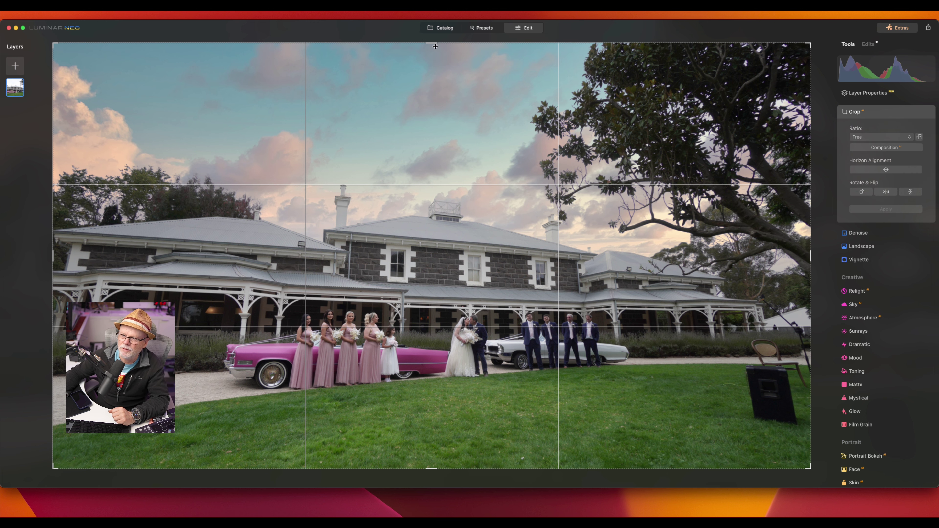
left_click_drag(433, 45, 413, 131)
left_click_drag(432, 431, 425, 385)
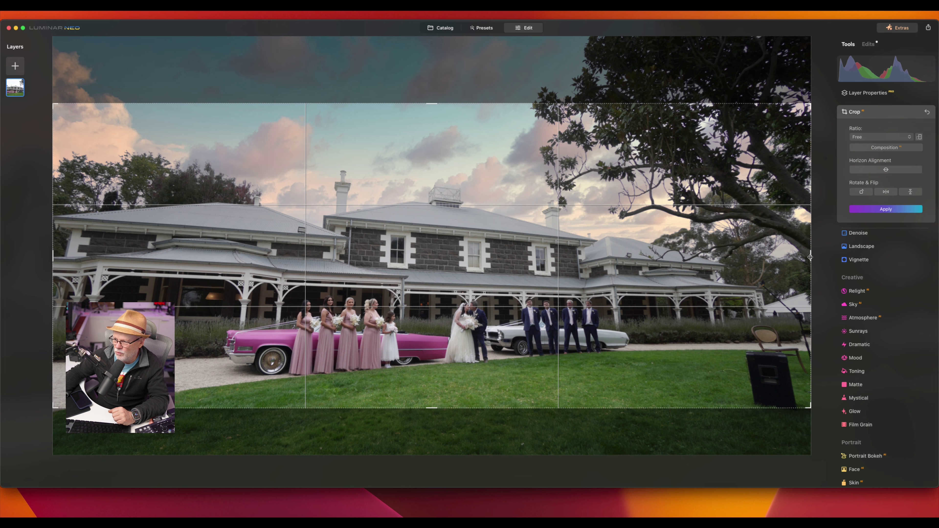
left_click_drag(810, 257, 742, 270)
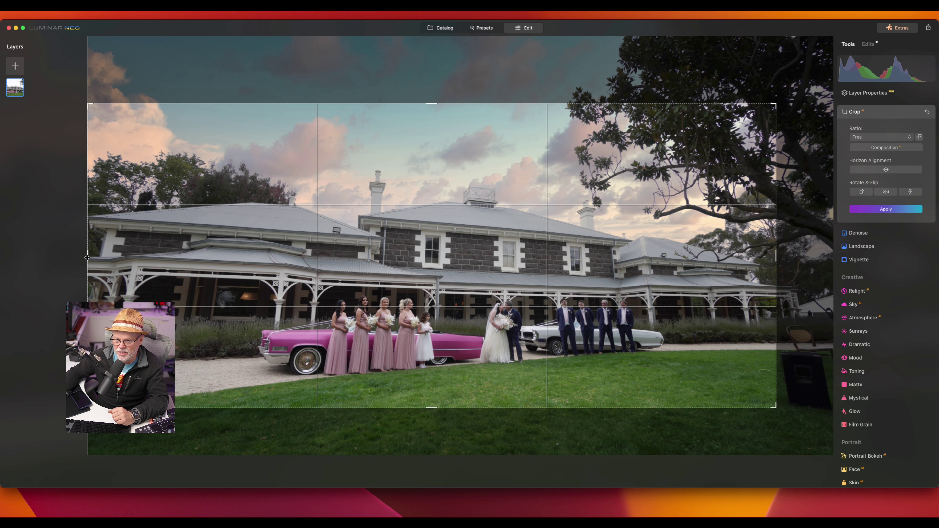
left_click_drag(88, 257, 134, 257)
key("Return")
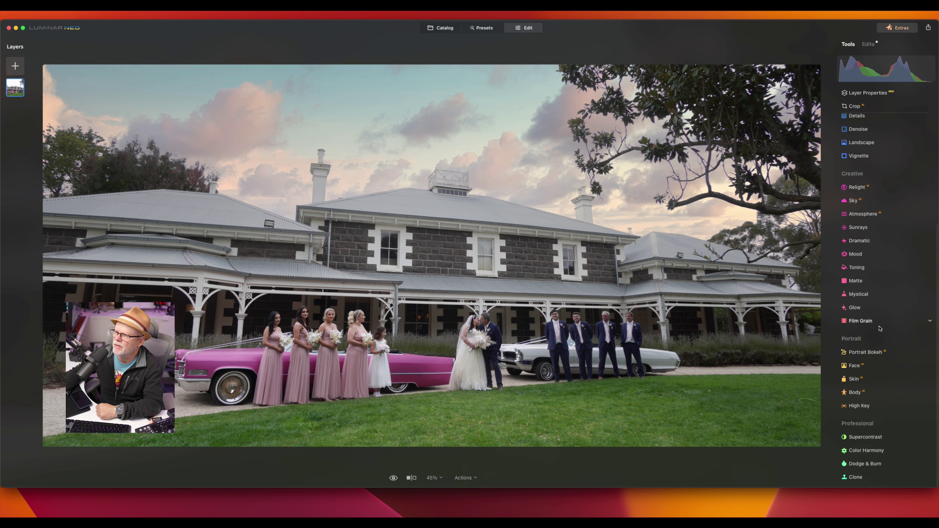
- Try Structure Boost at 100, reset it, then set Boost to 48
scroll(872, 309, "up", 5)
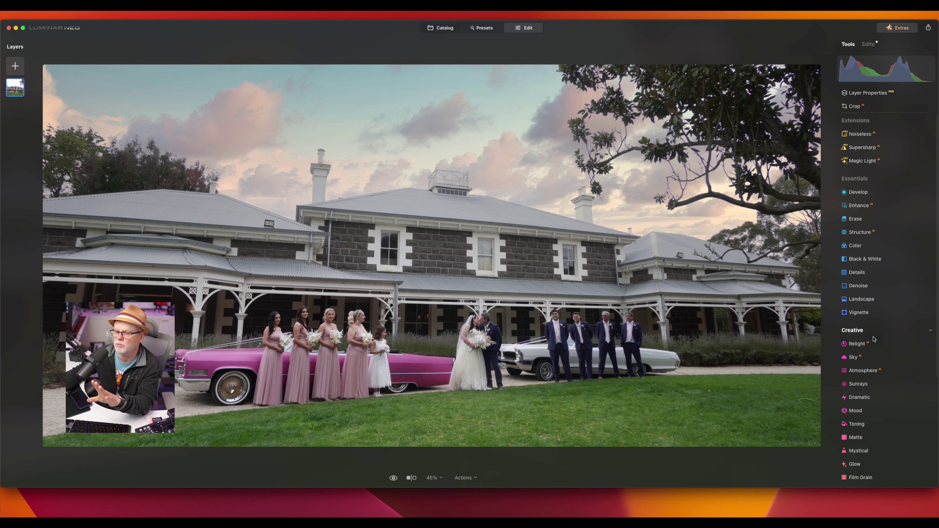
scroll(864, 179, "down", 1)
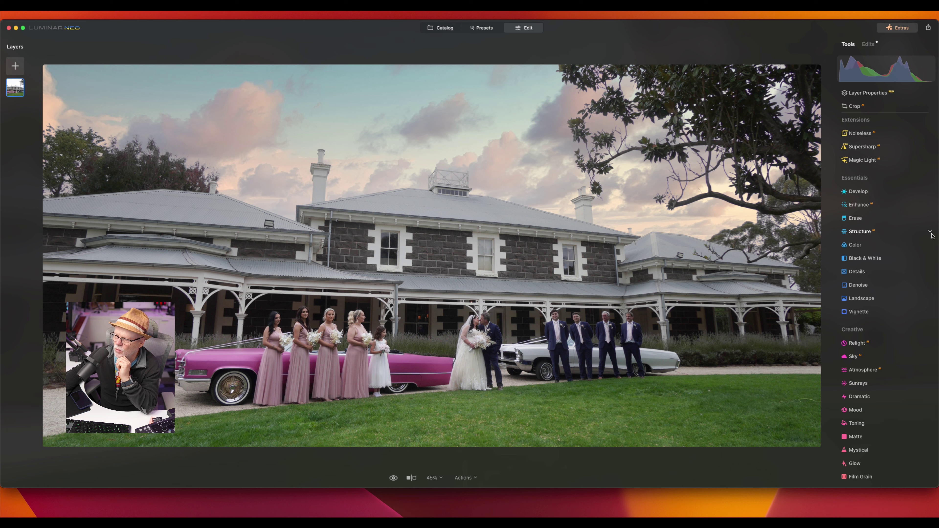
left_click(931, 233)
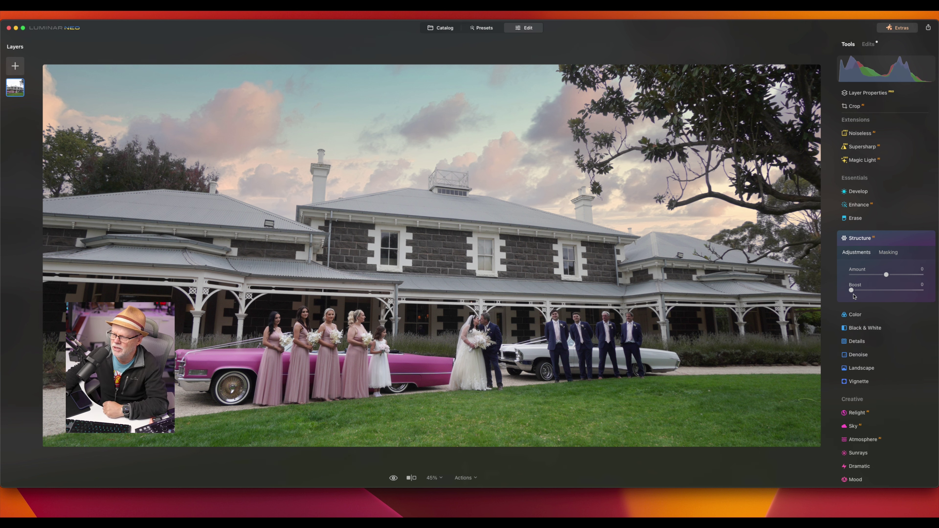
left_click_drag(853, 291, 931, 298)
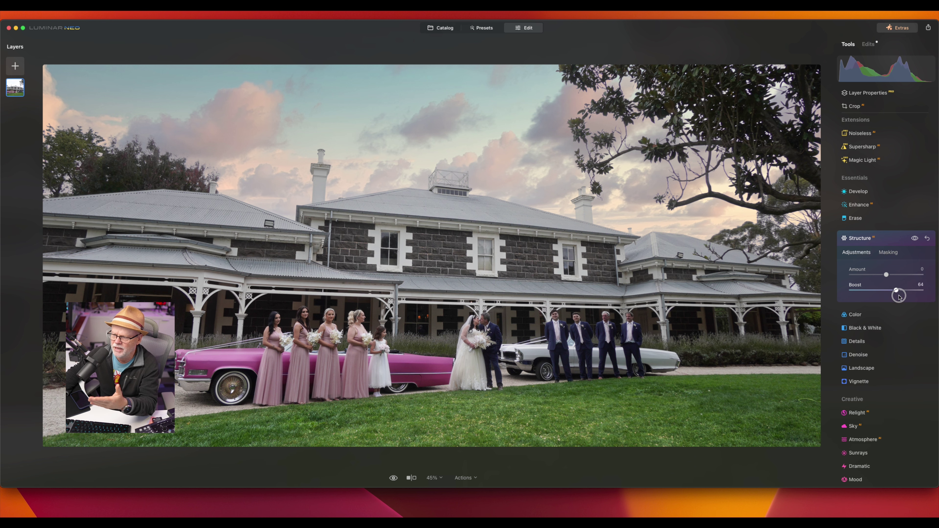
left_click(927, 239)
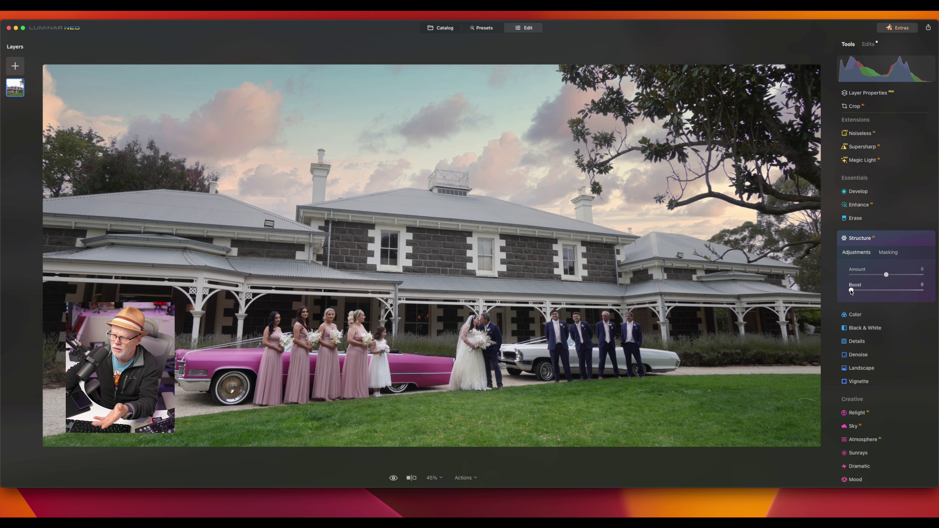
left_click_drag(851, 291, 892, 295)
left_click_drag(892, 296, 881, 291)
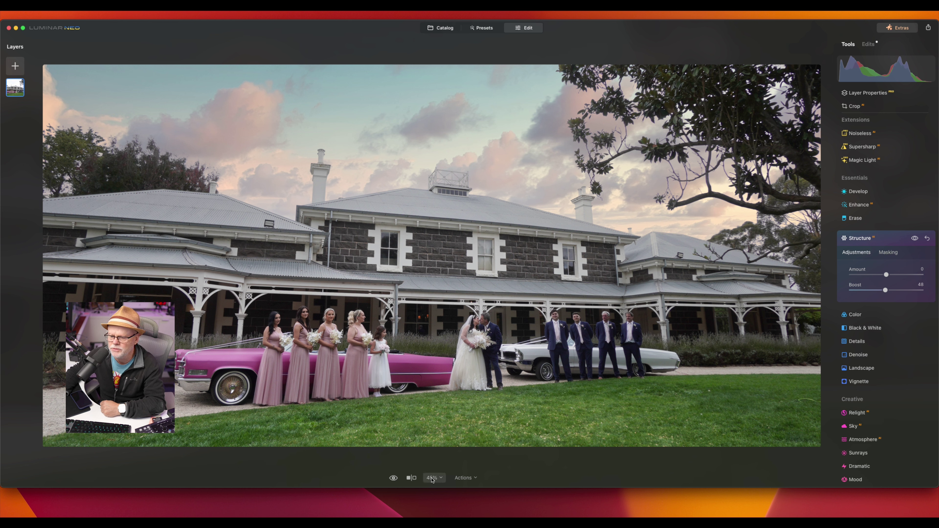
left_click(411, 478)
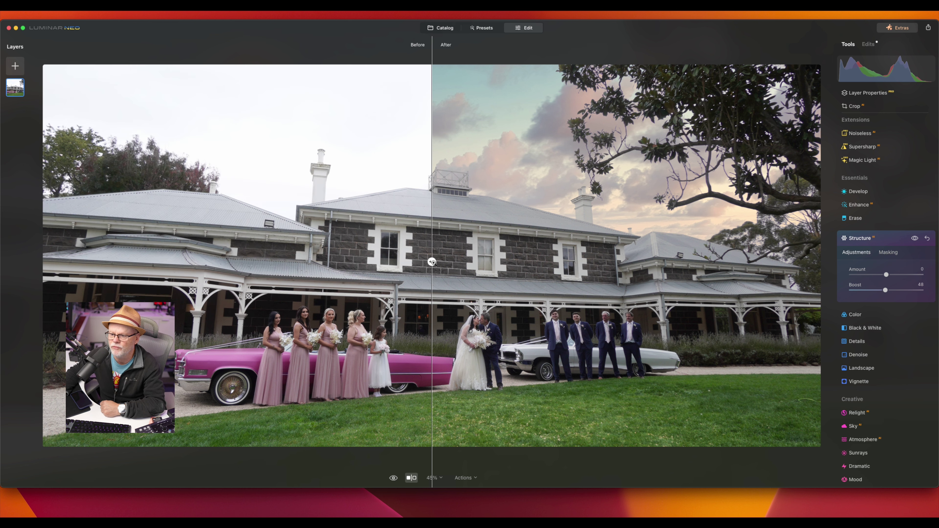
left_click_drag(432, 262, 423, 400)
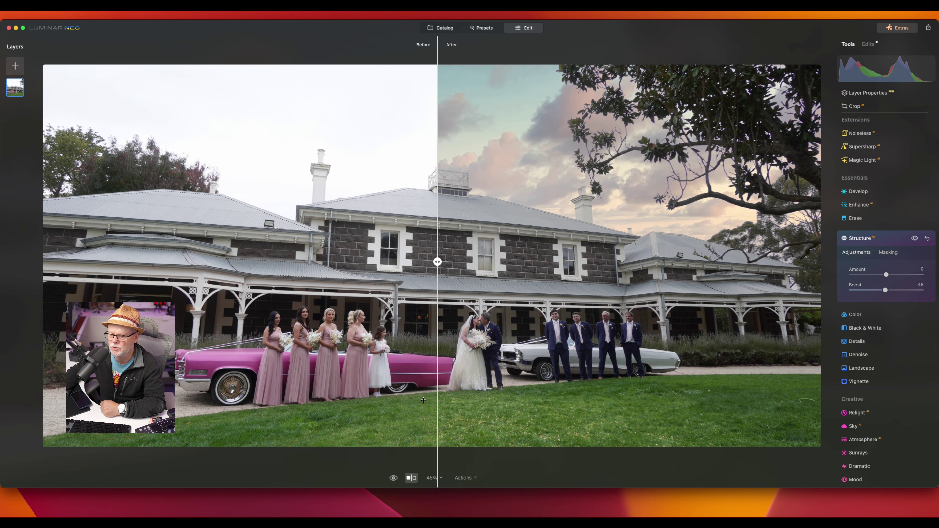
left_click(412, 479)
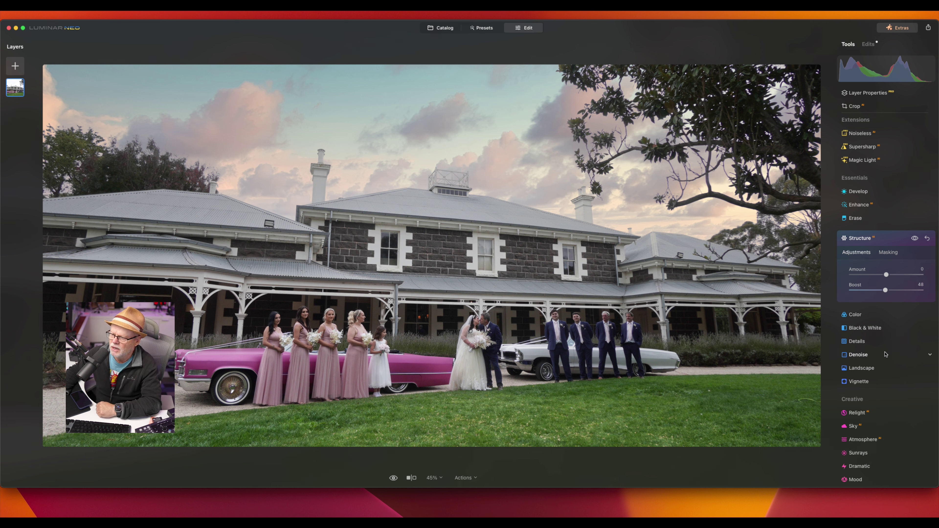
- Set Details Large Details to 5 and Sharpen to 10, then collapse the panel
left_click(930, 343)
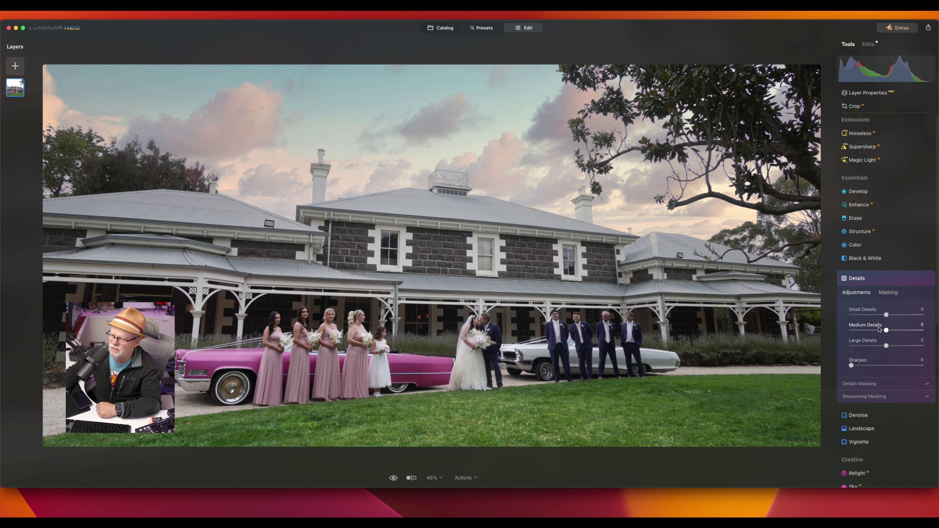
mouse_move(887, 346)
left_mouse_down()
mouse_move(895, 346)
mouse_move(874, 346)
mouse_move(910, 345)
mouse_move(888, 346)
left_mouse_up()
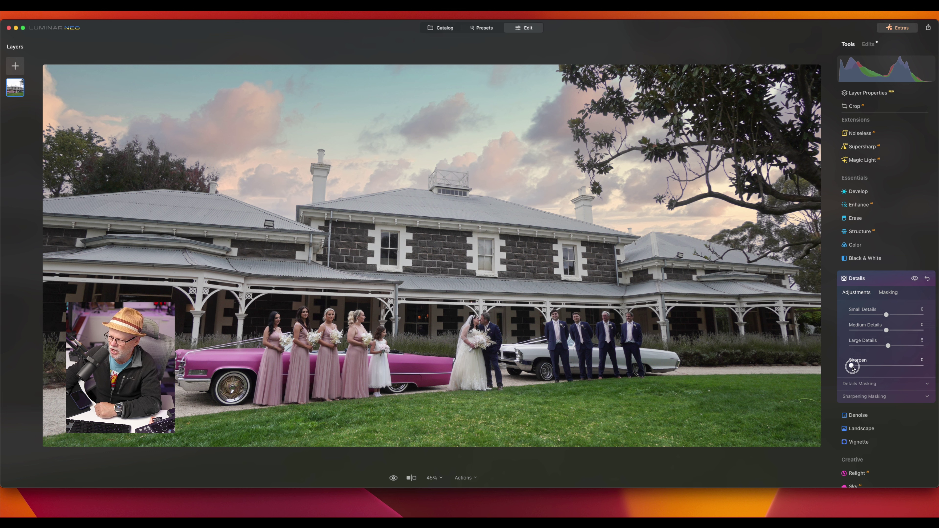
left_click_drag(852, 368, 861, 367)
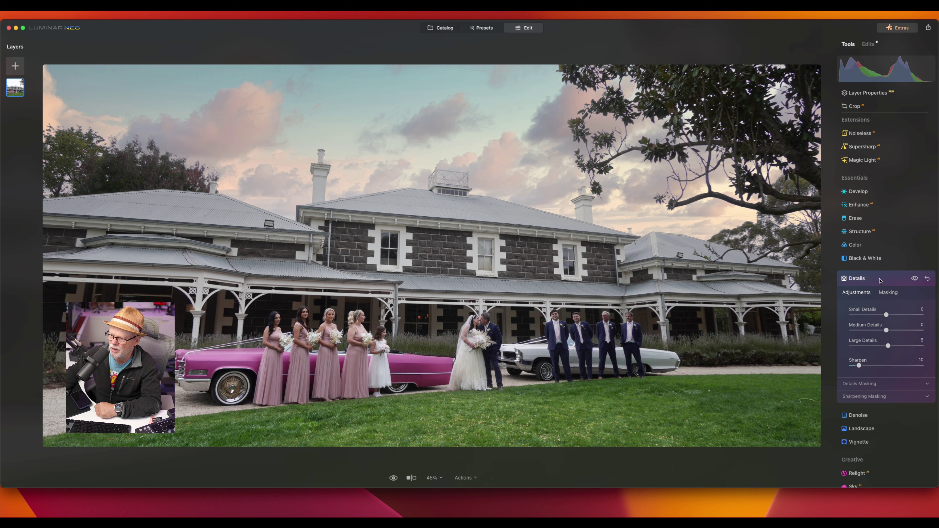
left_click(845, 278)
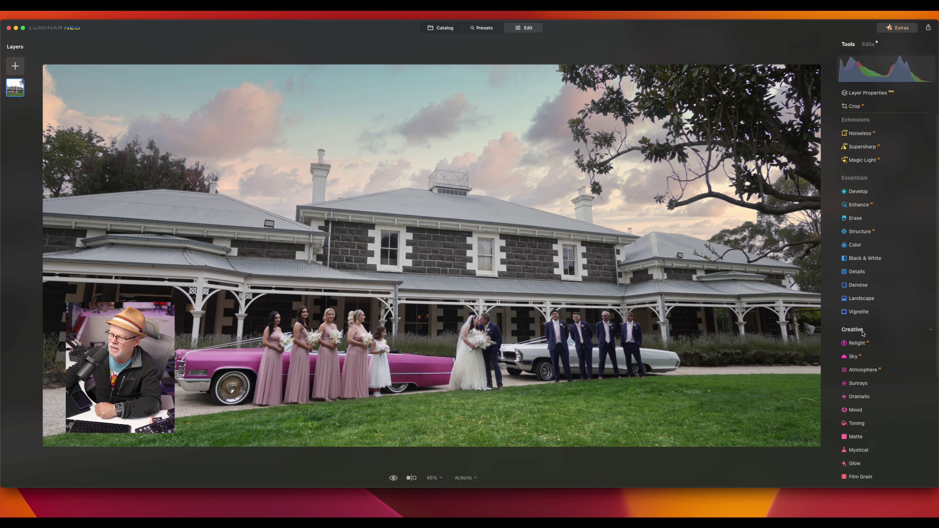
- In Mood, choose the Long Beach LUT from Cinematic Toning at Amount 30
scroll(862, 333, "down", 1)
scroll(866, 341, "down", 3)
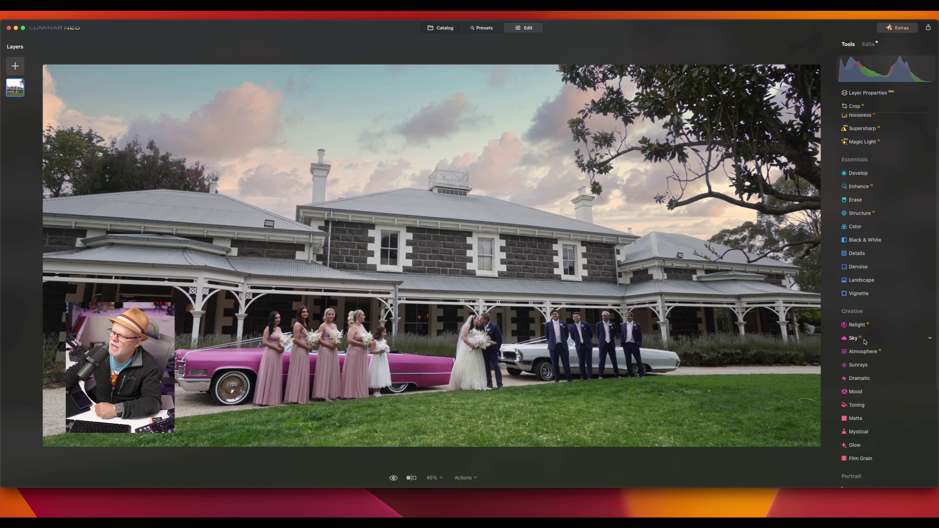
scroll(865, 342, "down", 1)
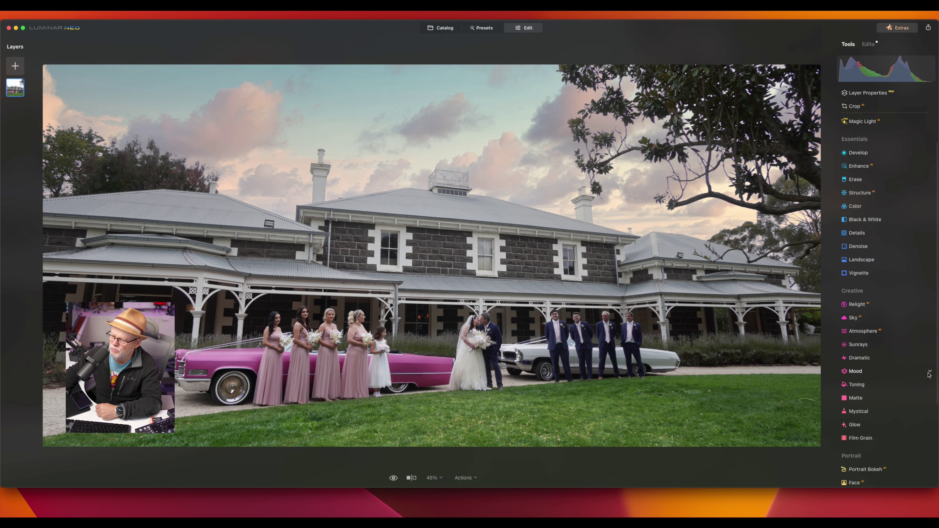
left_click(931, 373)
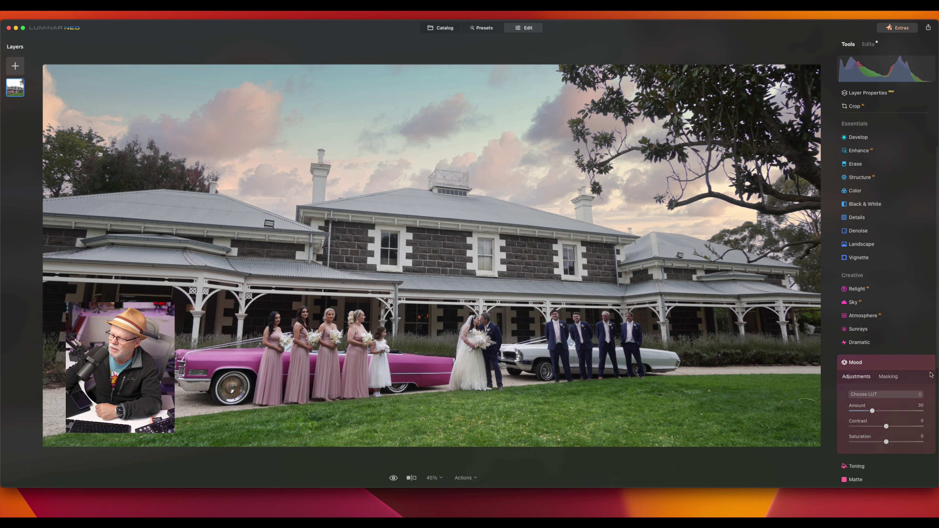
left_click(878, 368)
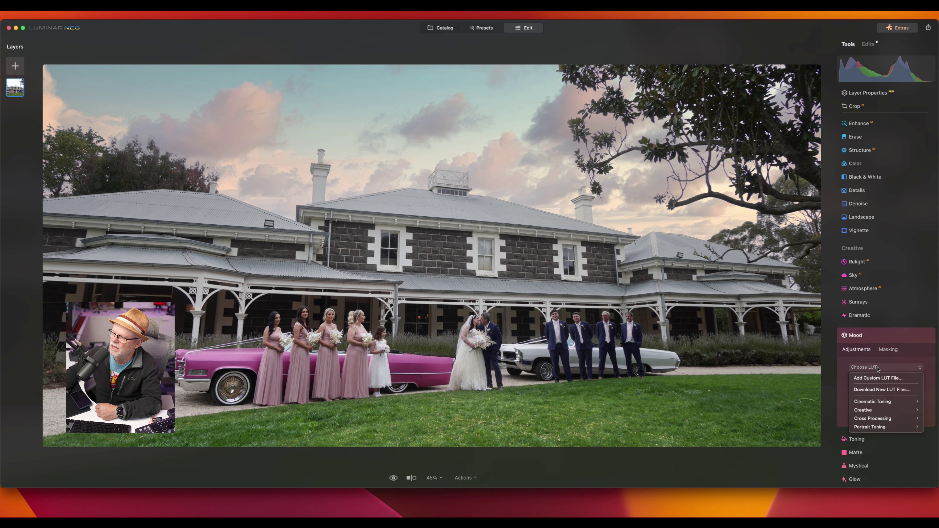
mouse_move(877, 405)
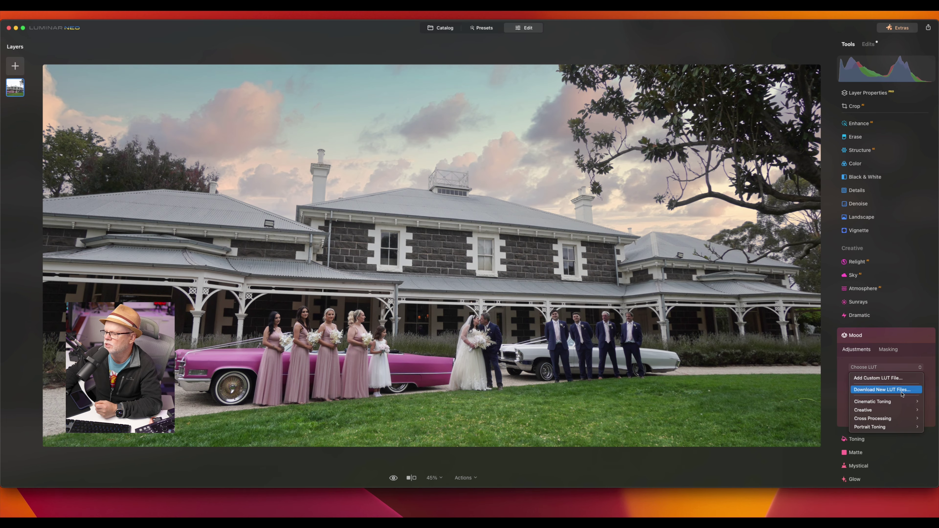
mouse_move(897, 402)
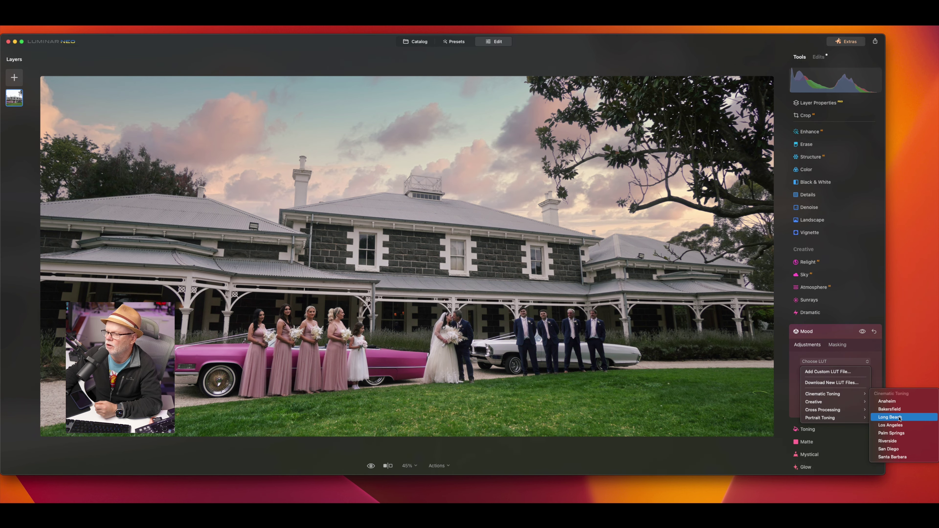
left_click(900, 418)
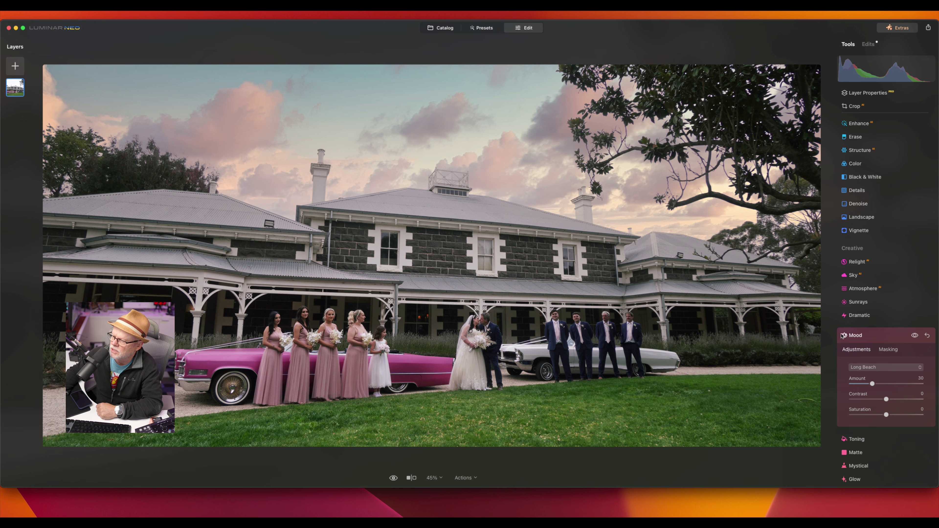
- Collapse Mood and give Matte an Amount of 14, then collapse Matte
left_click(846, 336)
left_click(855, 355)
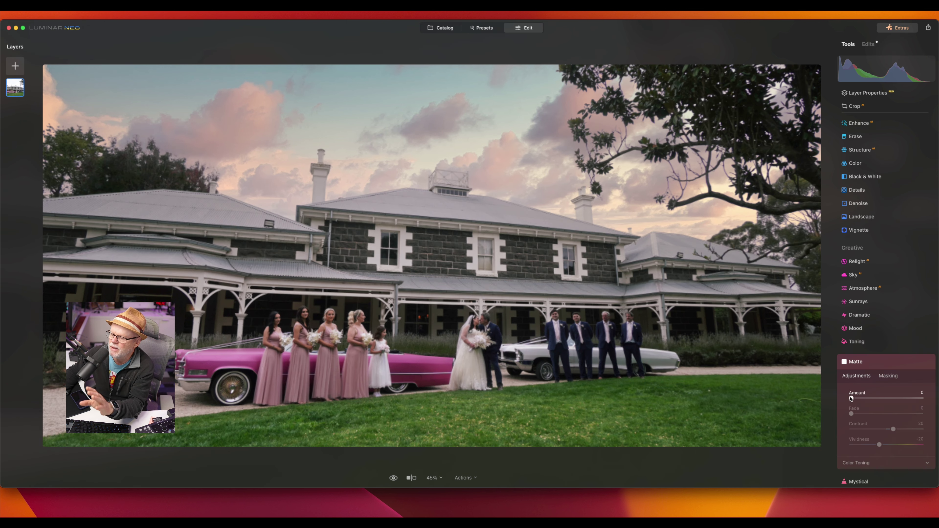
mouse_move(851, 398)
left_mouse_down()
mouse_move(881, 399)
mouse_move(846, 394)
left_mouse_up()
left_click(845, 363)
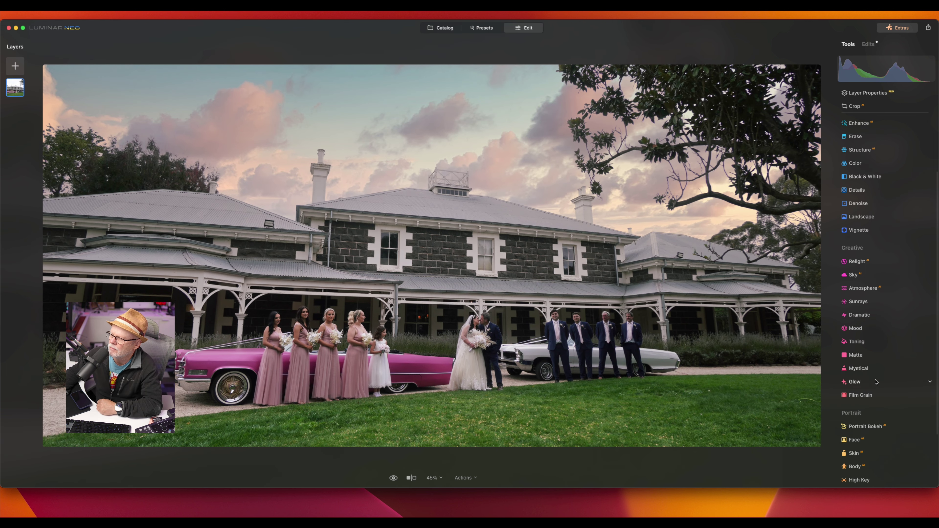
scroll(887, 374, "up", 4)
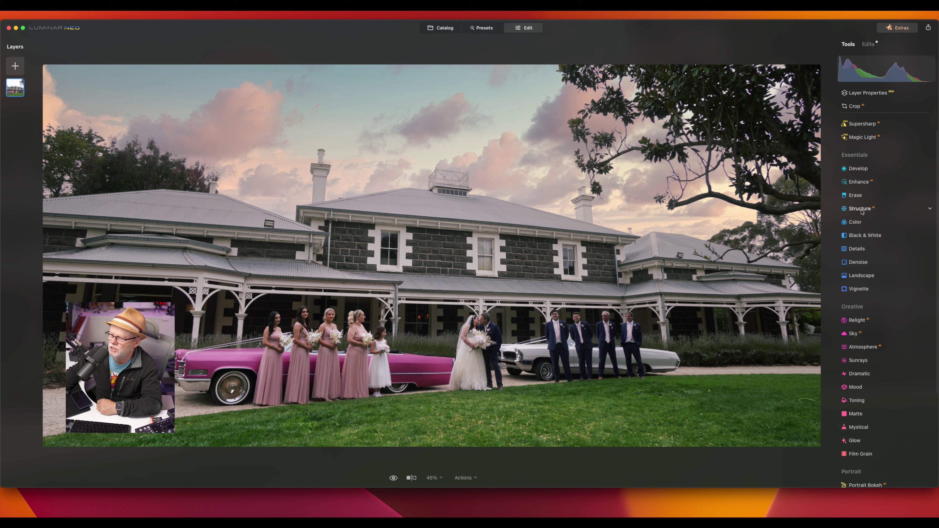
- Set Enhance Accent to 45 and Sky Enhancer to 7, then collapse Enhance
left_click(847, 183)
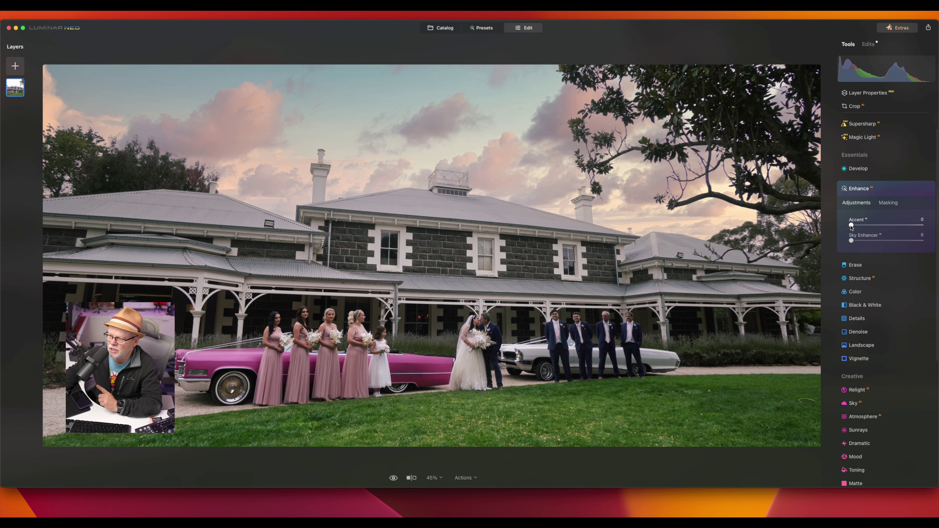
left_click_drag(852, 225, 883, 225)
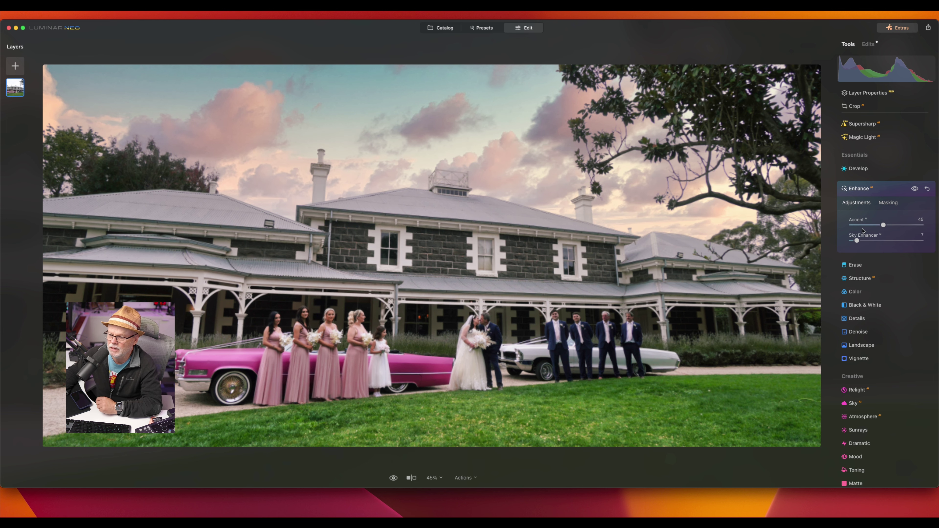
left_click(845, 190)
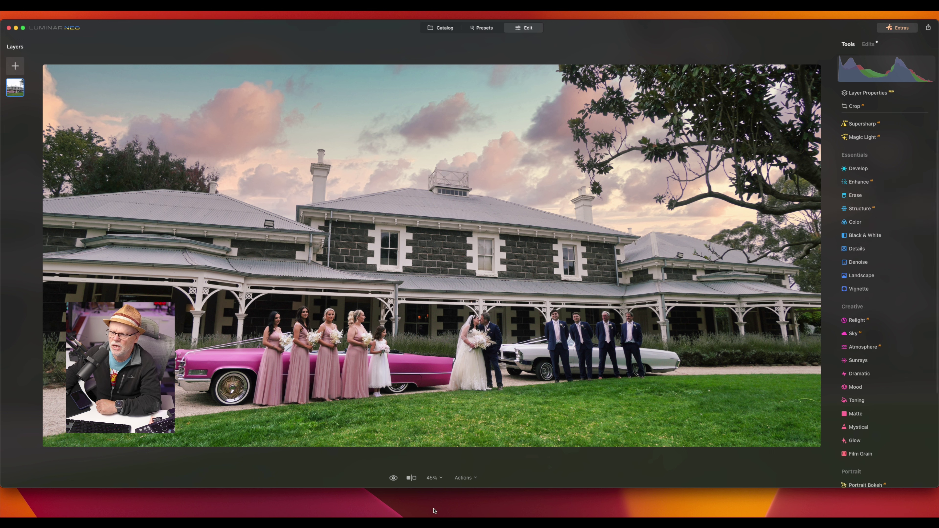
left_click(412, 480)
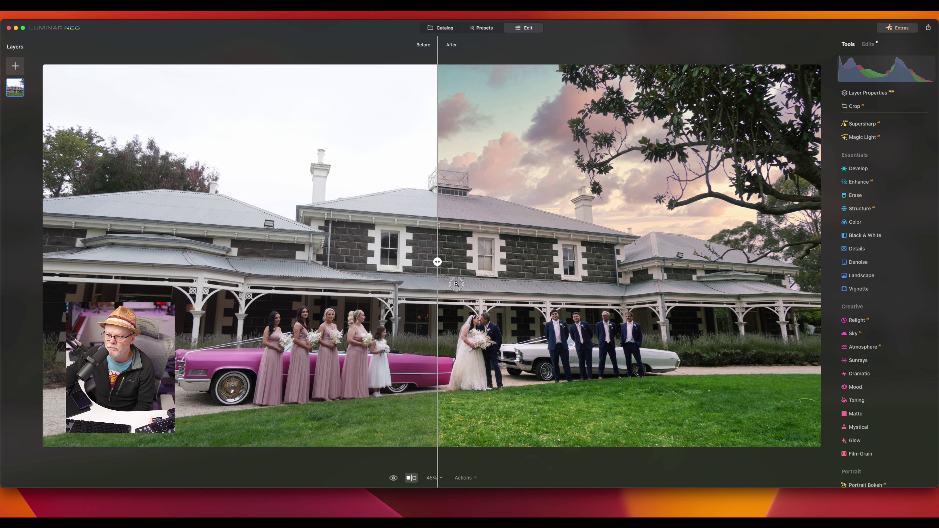
left_click_drag(435, 263, 397, 327)
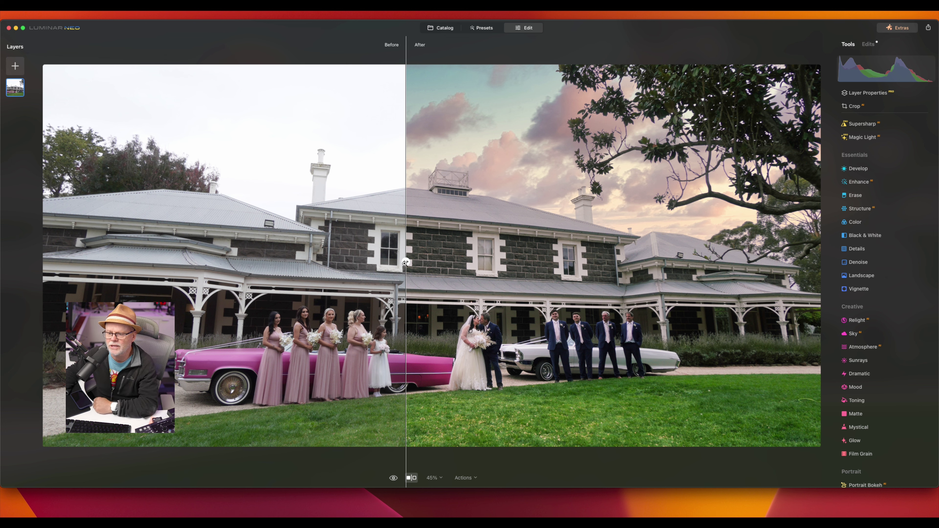
left_click_drag(406, 263, 432, 316)
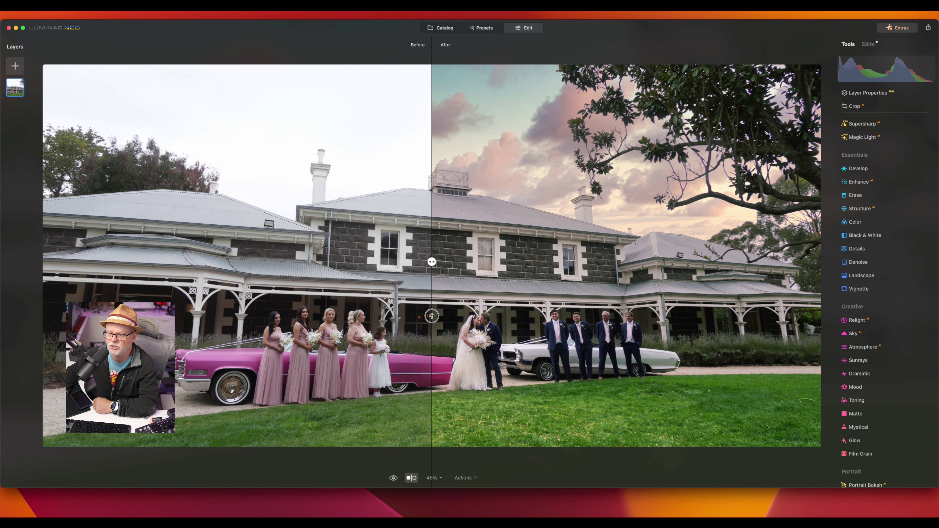
left_click(412, 478)
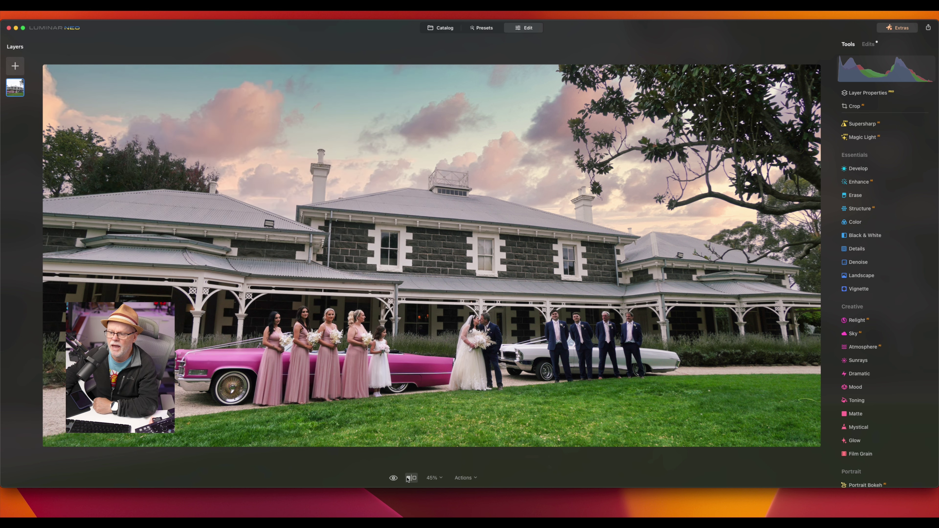